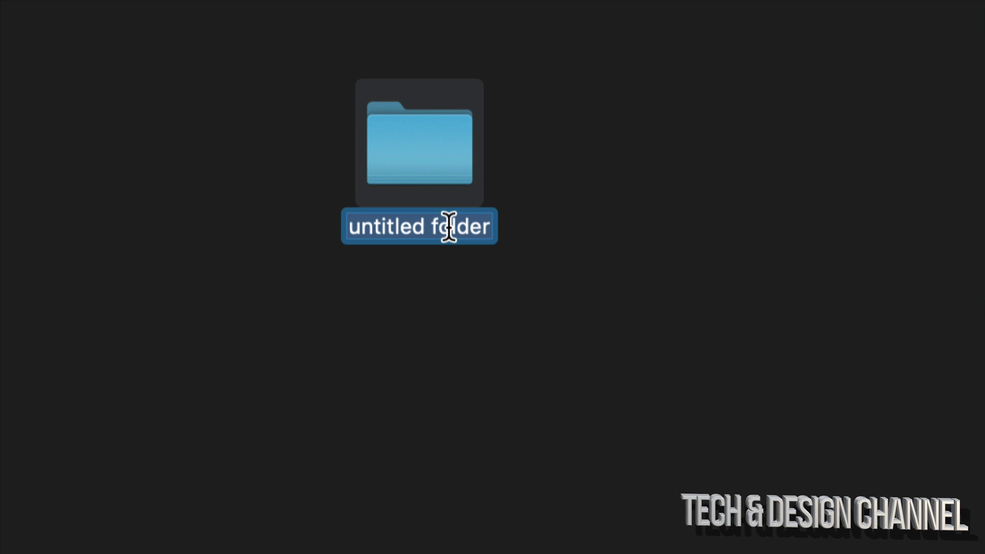
- Name the new folder 'tech & design channel' and open it to confirm it is empty
{"action": "type", "text": "tech & design channel"}
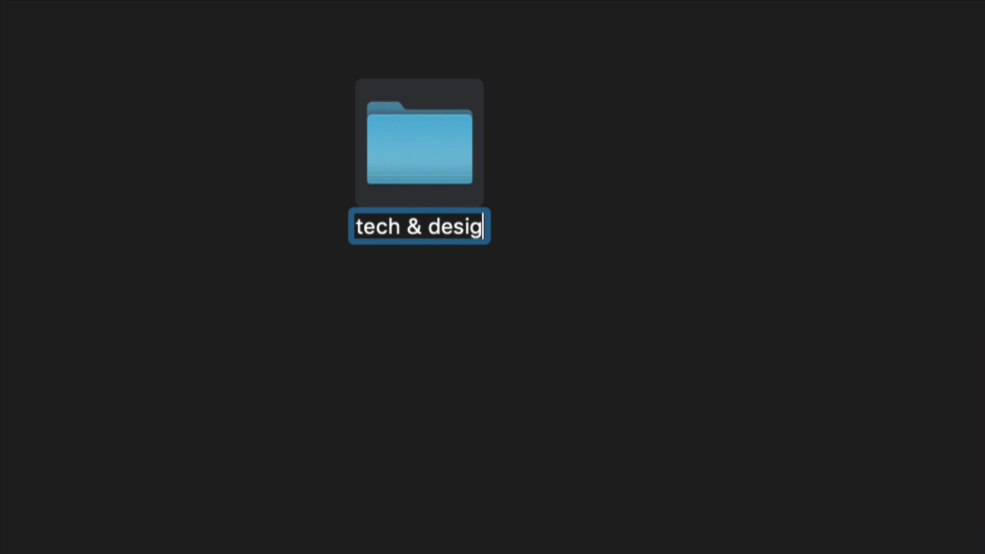
{"action": "left_click", "coordinate": [630, 189]}
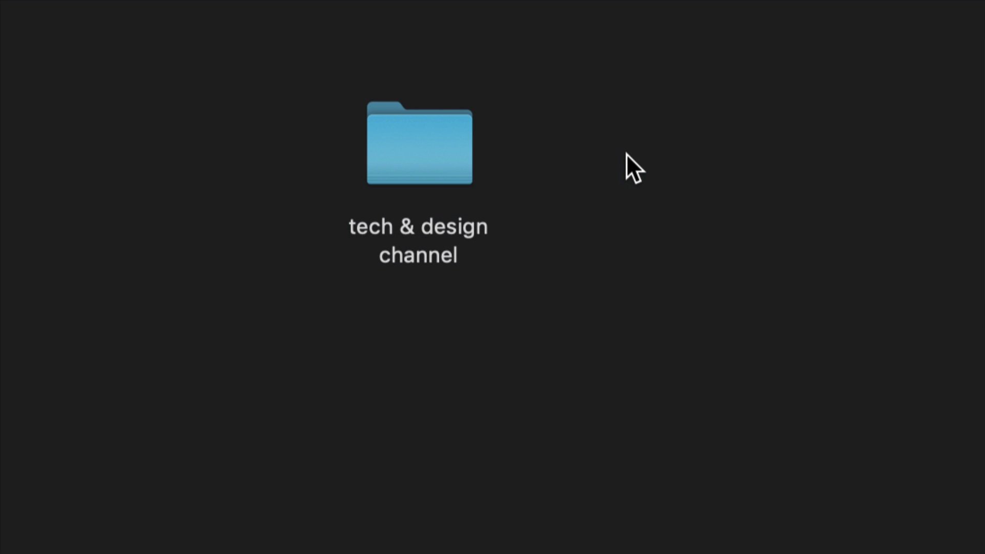
{"action": "double_click", "coordinate": [451, 175]}
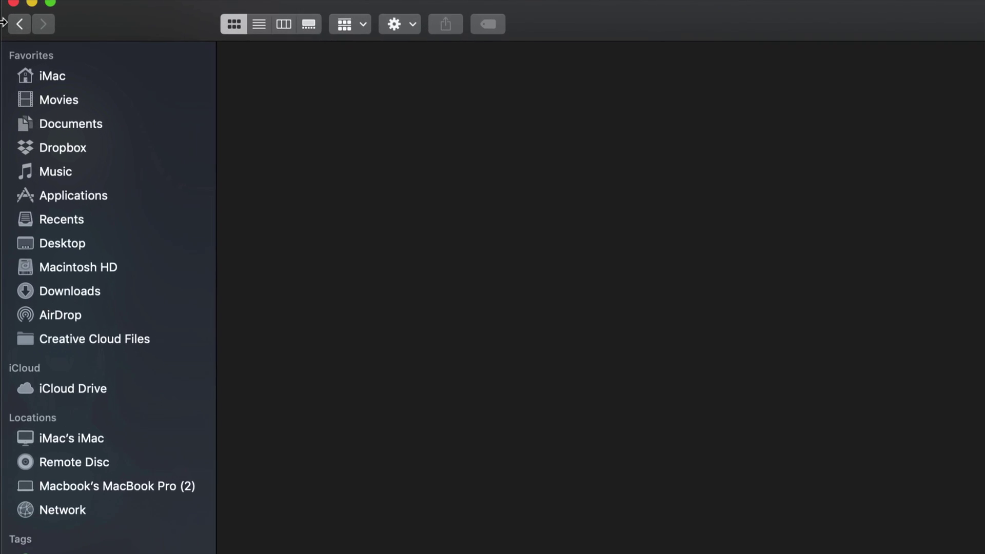
- Return to Tech&Design_Sample and drag the tech & design channel folder higher up
{"action": "left_click", "coordinate": [25, 26]}
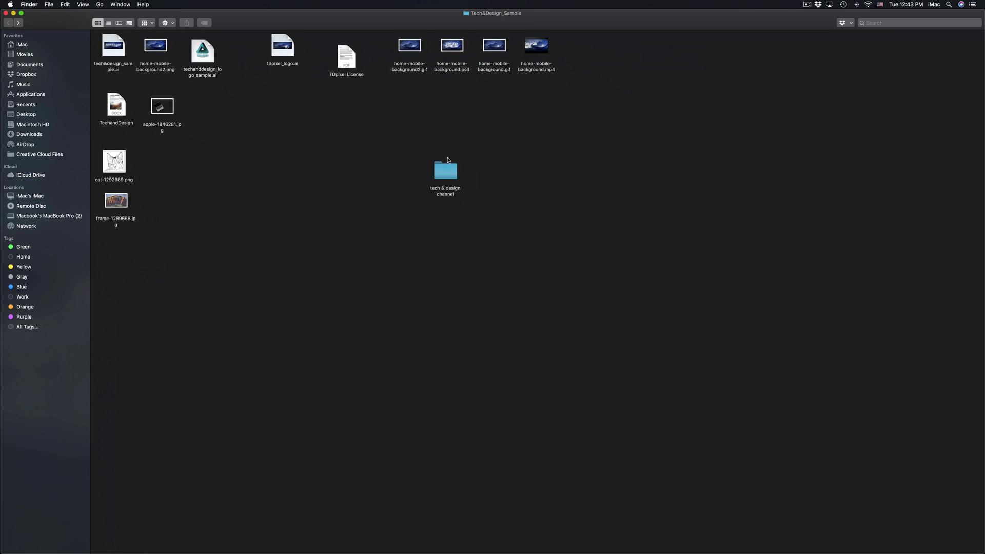
{"action": "left_click_drag", "start_coordinate": [447, 160], "coordinate": [431, 119]}
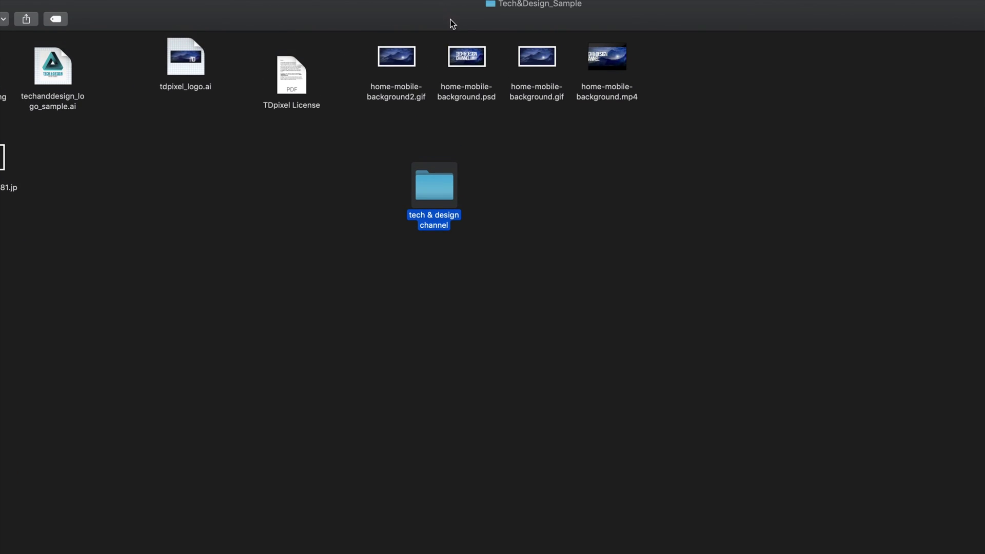
{"action": "left_click", "coordinate": [506, 102]}
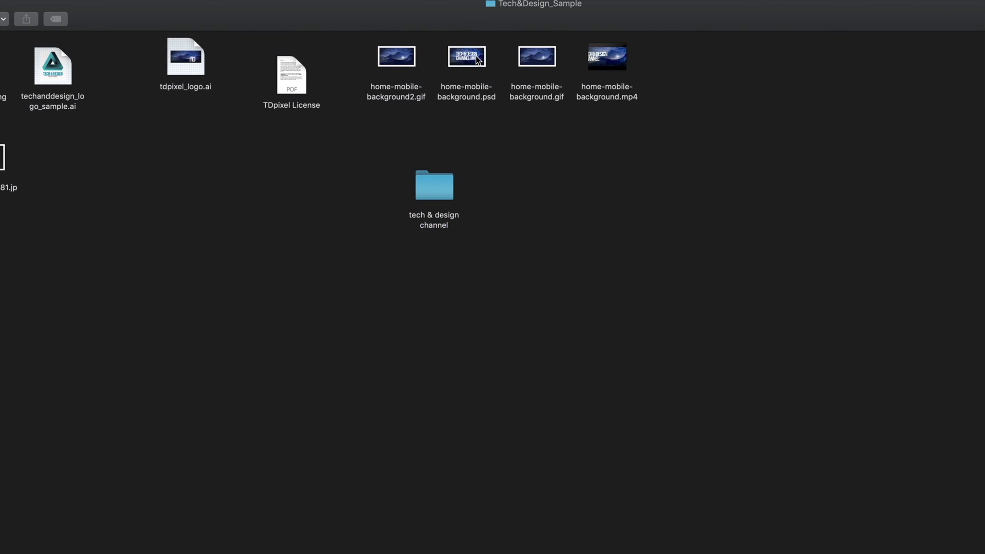
- Move home-mobile-background.gif into the tech & design channel folder, verify it, then shift the folder left
{"action": "left_click", "coordinate": [535, 57]}
{"action": "left_click_drag", "start_coordinate": [534, 57], "coordinate": [441, 186]}
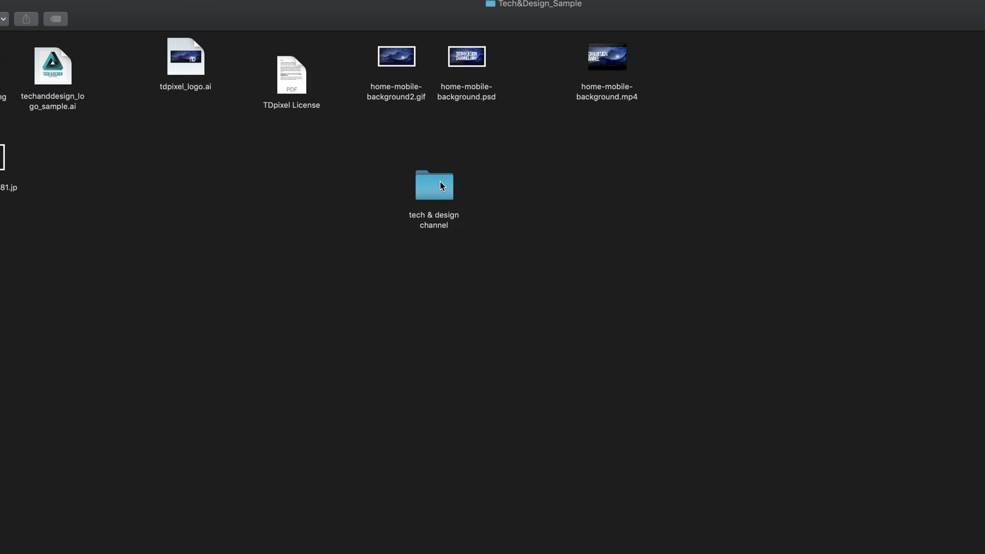
{"action": "double_click", "coordinate": [440, 185]}
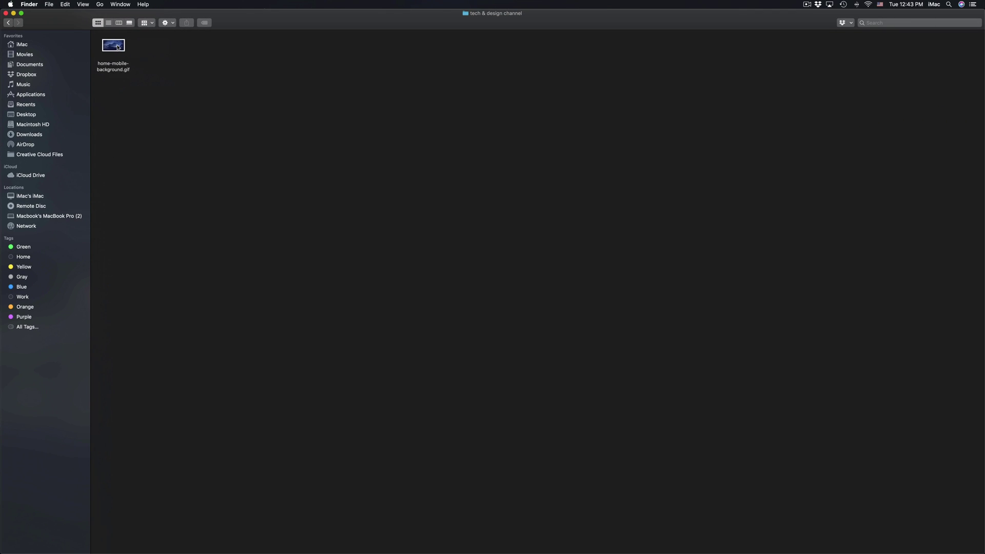
{"action": "left_click", "coordinate": [8, 23]}
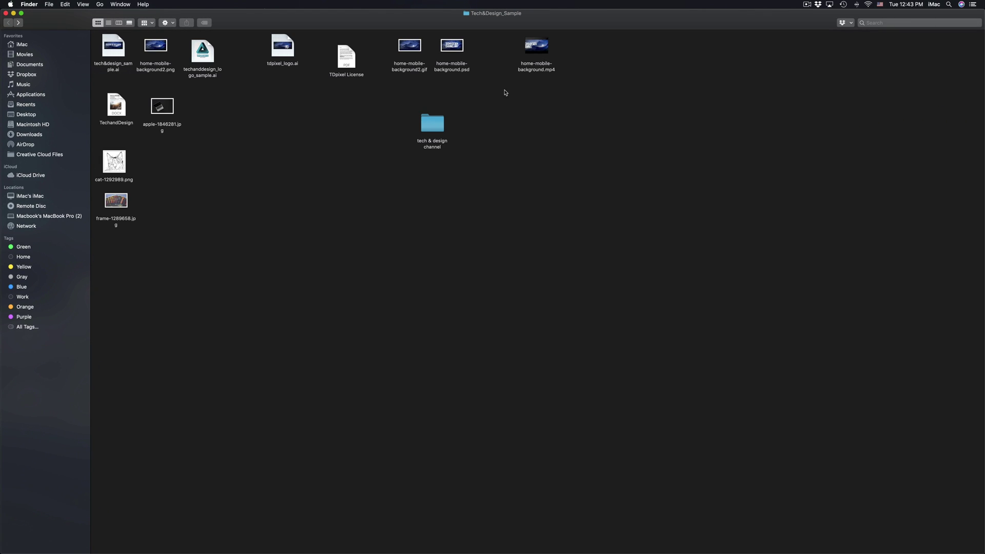
{"action": "left_click_drag", "start_coordinate": [426, 122], "coordinate": [359, 135]}
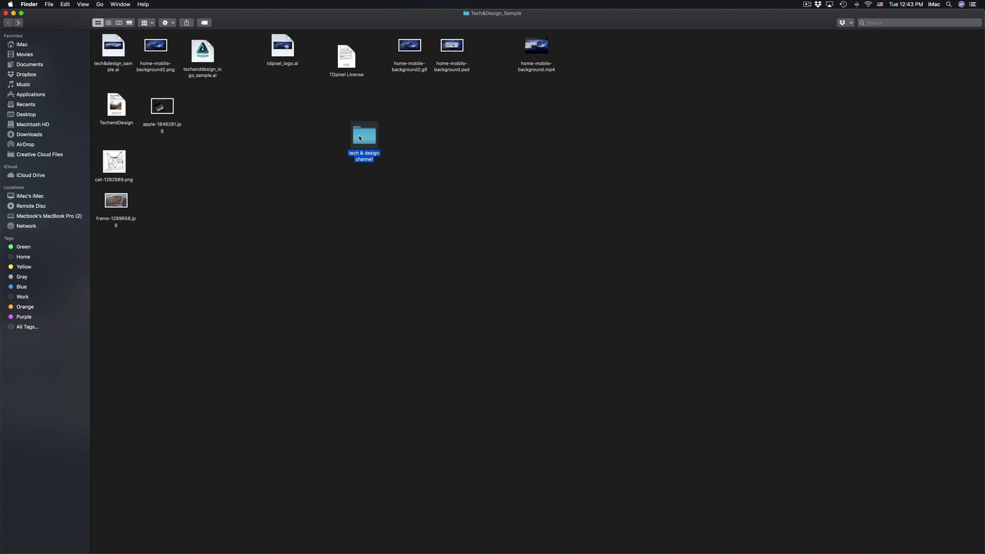
- Open the tech & design channel folder in its own smaller, centered window
{"action": "right_click", "coordinate": [360, 138]}
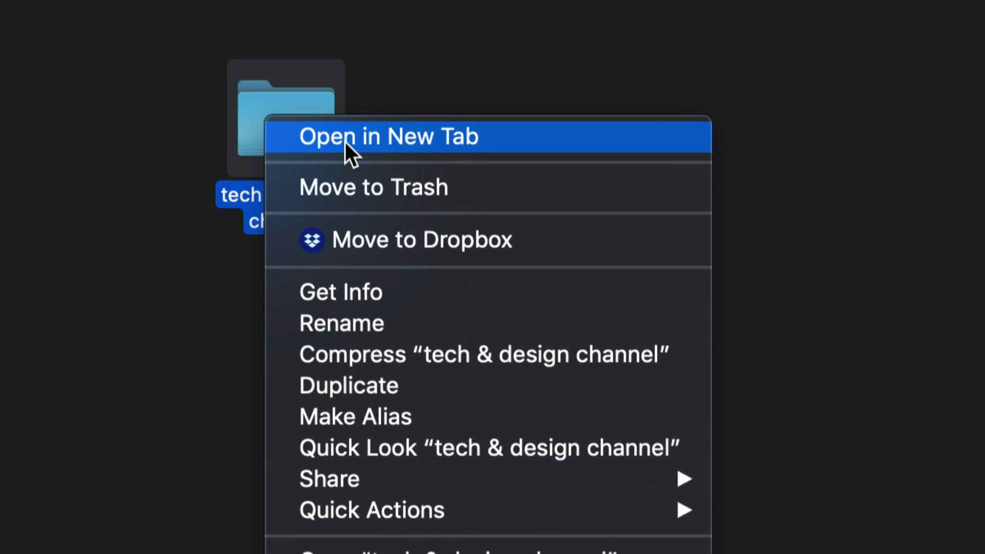
{"action": "left_click", "coordinate": [345, 143]}
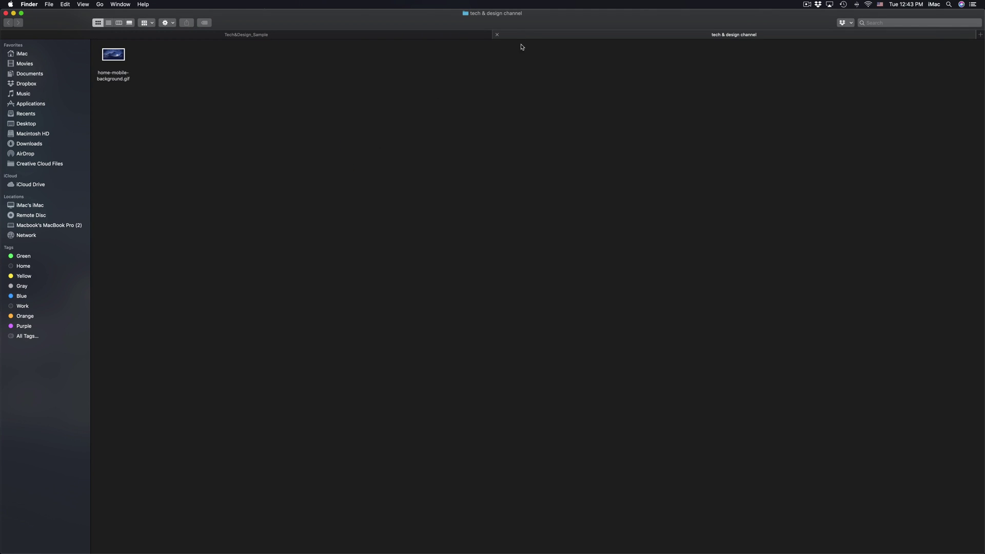
{"action": "left_click_drag", "start_coordinate": [521, 34], "coordinate": [465, 137]}
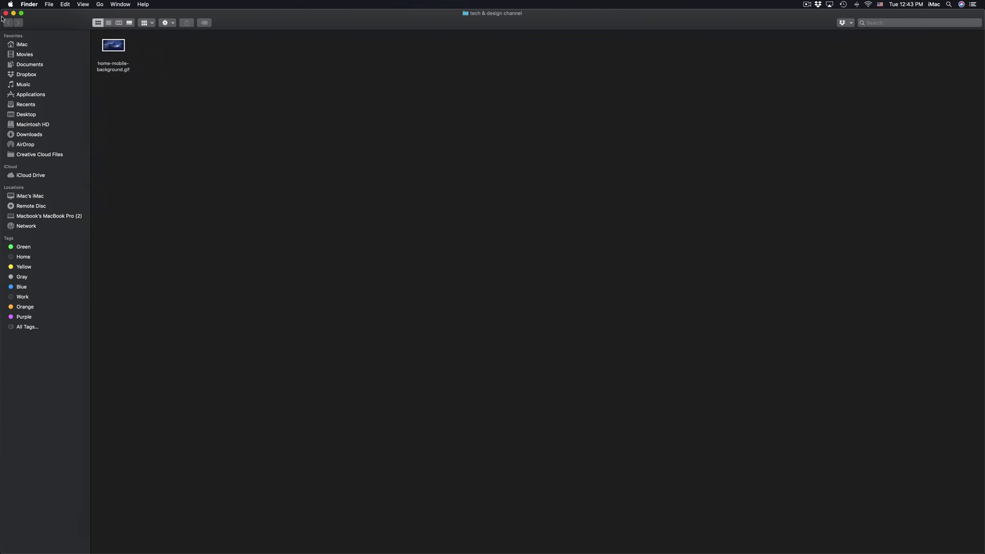
{"action": "left_click_drag", "start_coordinate": [3, 10], "coordinate": [533, 160]}
{"action": "left_click_drag", "start_coordinate": [773, 153], "coordinate": [661, 108]}
- Move home-mobile-background.gif back into Tech&Design_Sample, leaving the folder empty, and close the extra window
{"action": "left_click_drag", "start_coordinate": [532, 138], "coordinate": [290, 95]}
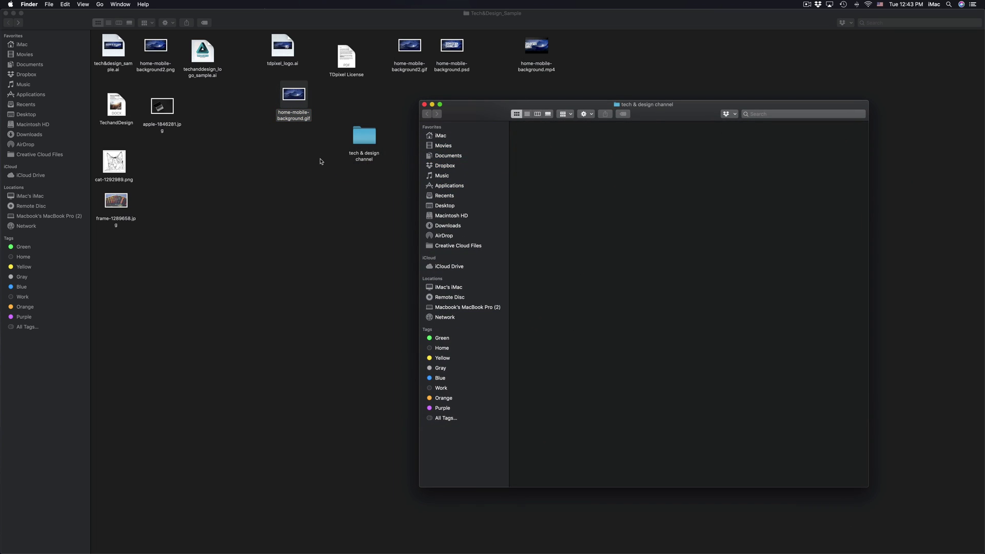
{"action": "double_click", "coordinate": [363, 146]}
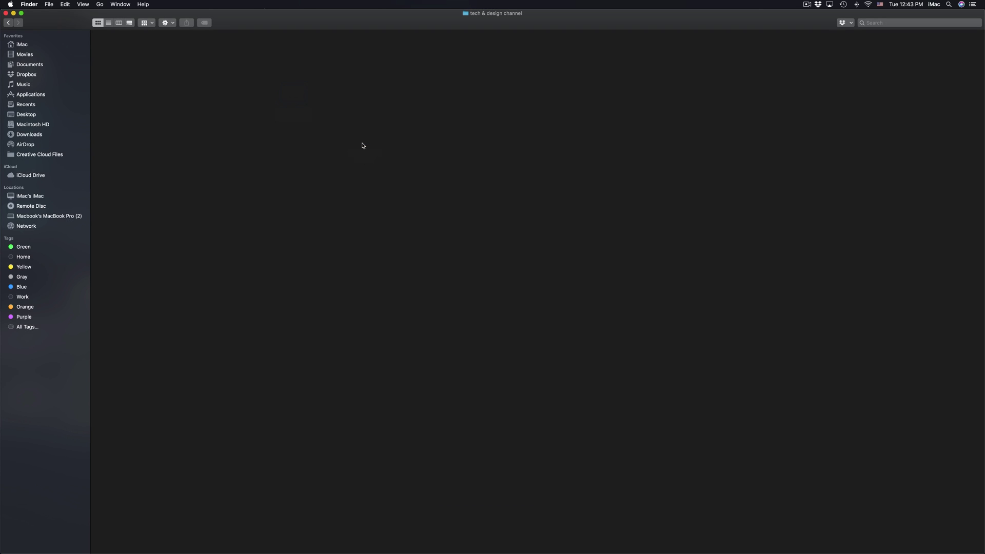
{"action": "key", "text": "super+n"}
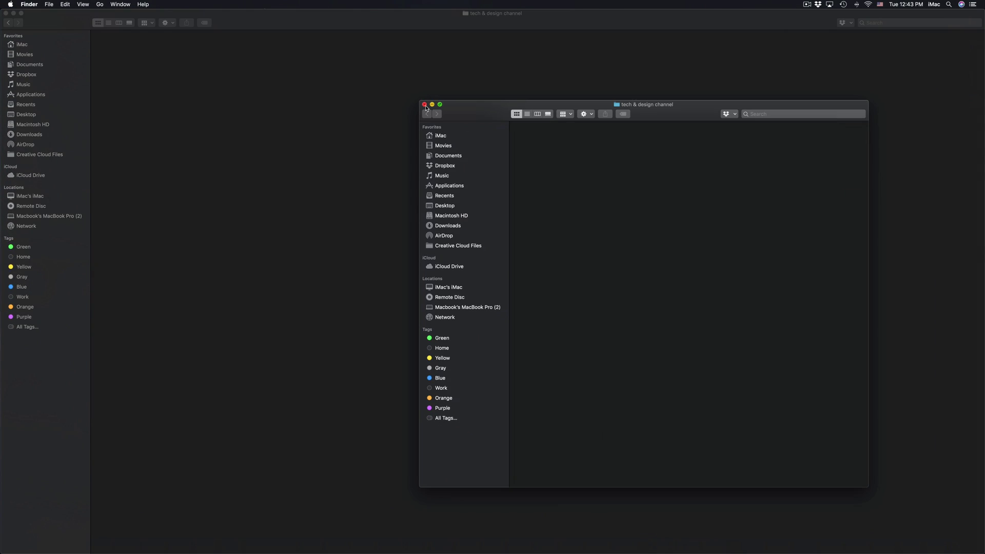
{"action": "left_click", "coordinate": [424, 105]}
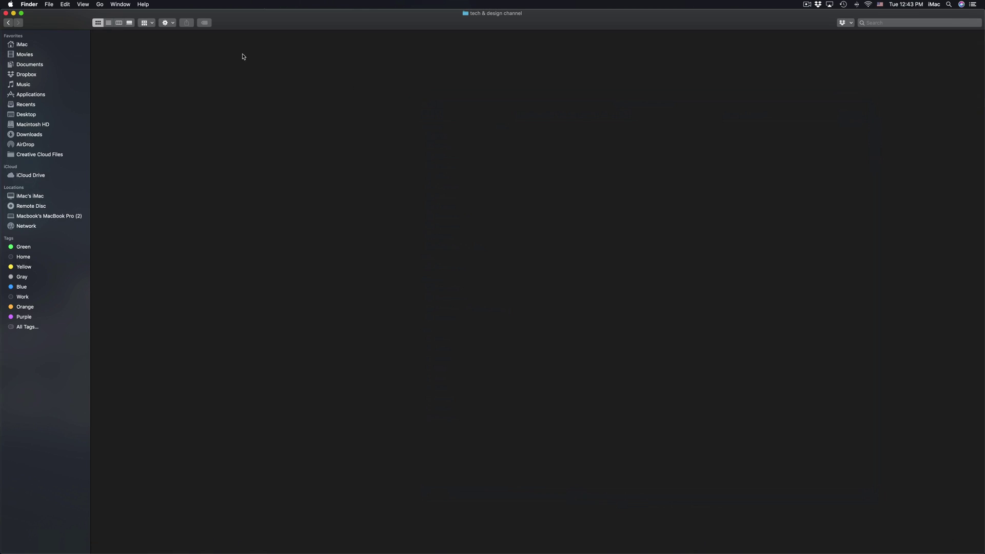
- Place the tech & design channel folder to the right of the files and deselect it
{"action": "left_click", "coordinate": [9, 23]}
{"action": "left_click_drag", "start_coordinate": [368, 139], "coordinate": [457, 124]}
{"action": "right_click", "coordinate": [457, 125]}
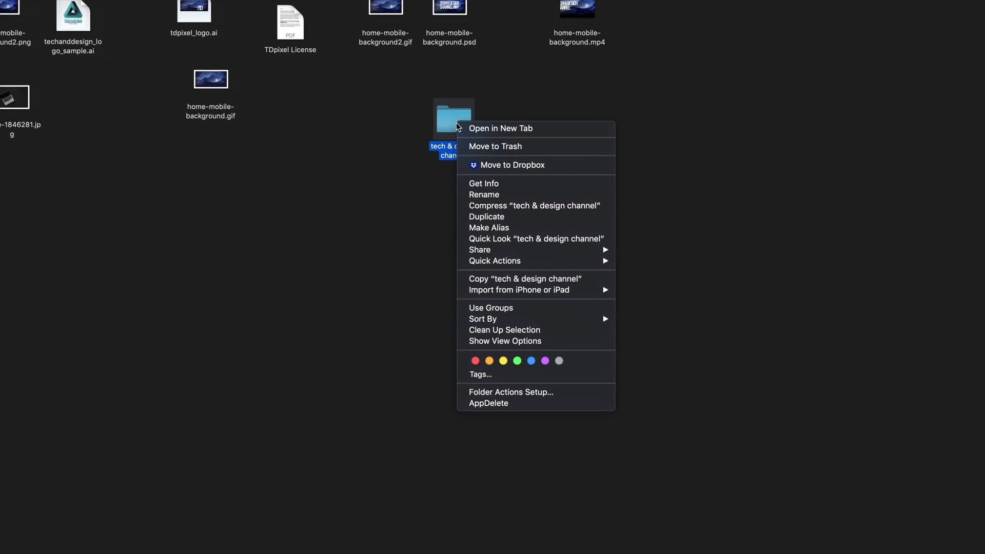
{"action": "left_click", "coordinate": [425, 146]}
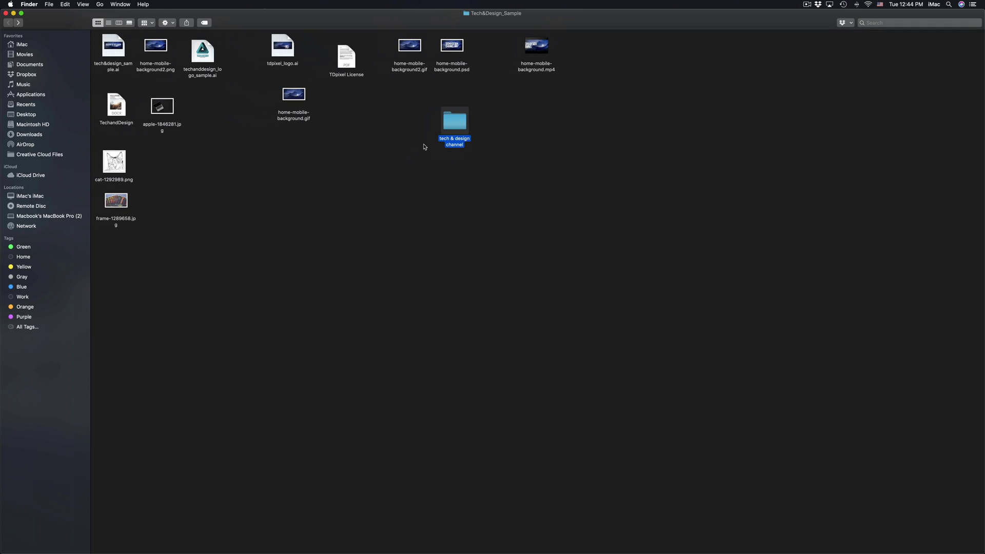
{"action": "left_click", "coordinate": [425, 147]}
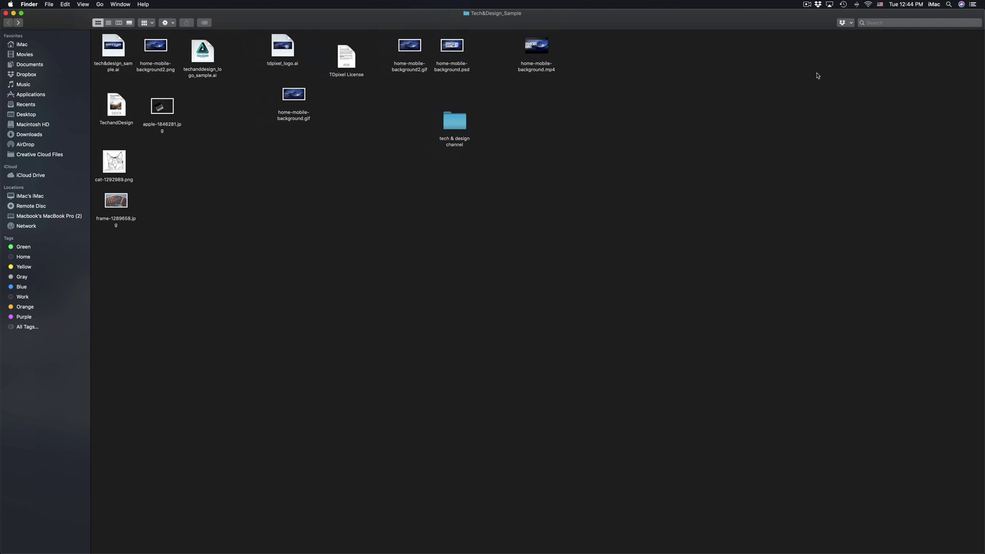
- Search Spotlight for 'system' and launch System Preferences from the top hit
{"action": "left_click", "coordinate": [948, 4]}
{"action": "type", "text": "system"}
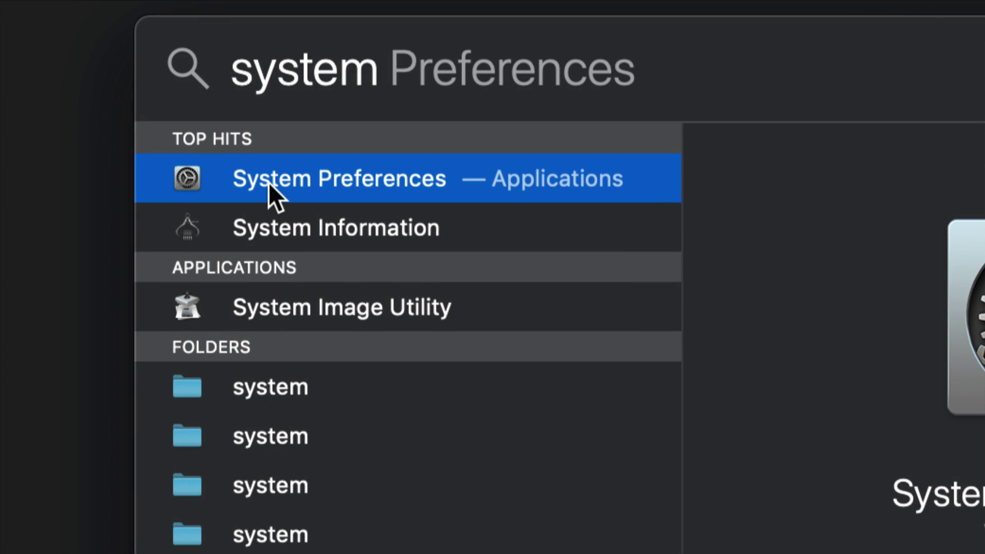
{"action": "left_click", "coordinate": [268, 183]}
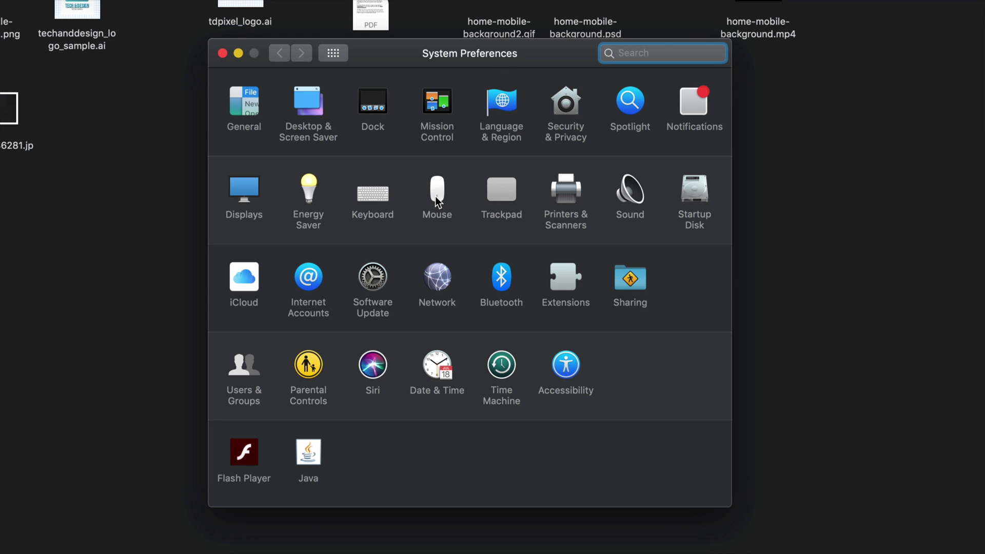
- Open the Trackpad pane to see Secondary click set to click or tap with two fingers
{"action": "left_click", "coordinate": [509, 198]}
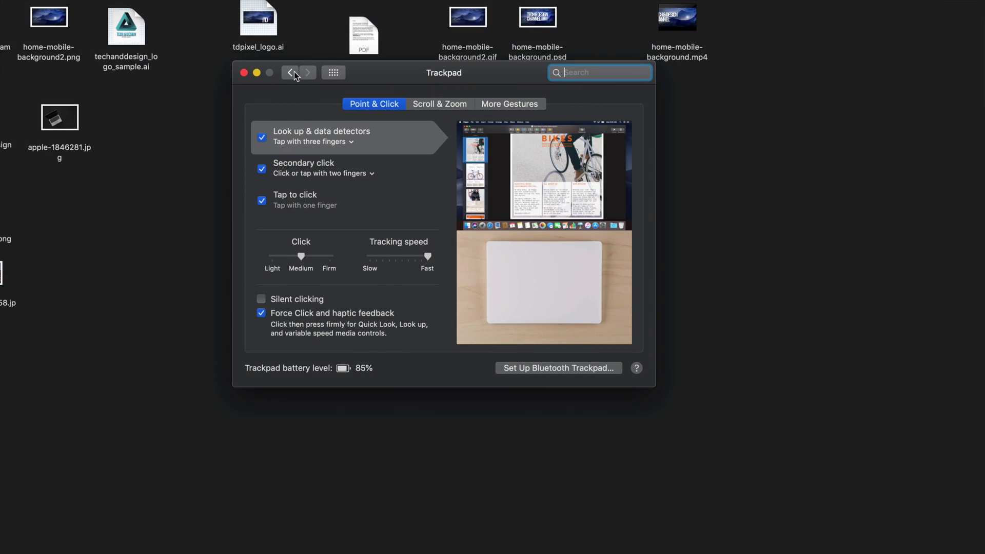
- Check the Mouse pane's Secondary click setting, then close System Preferences
{"action": "left_click", "coordinate": [291, 73]}
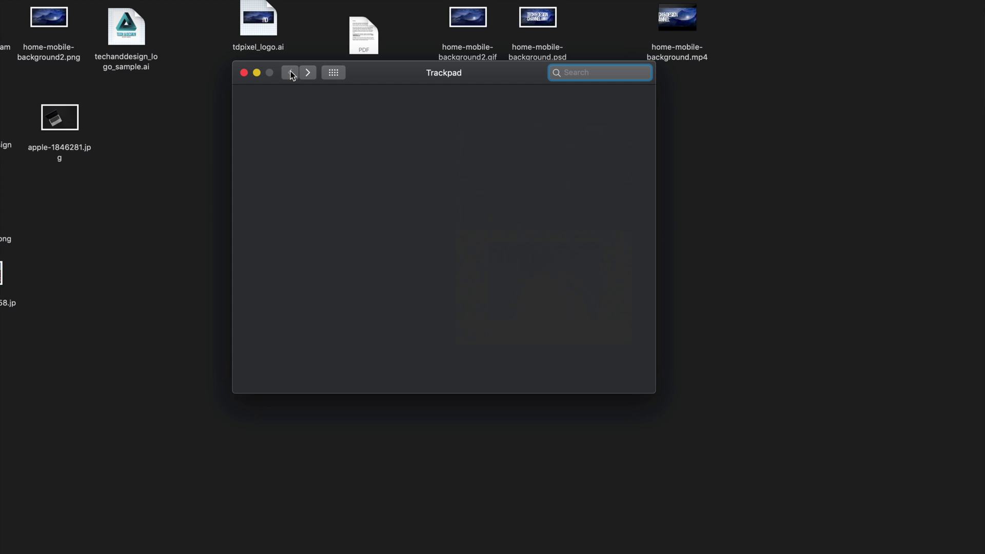
{"action": "left_click", "coordinate": [419, 180]}
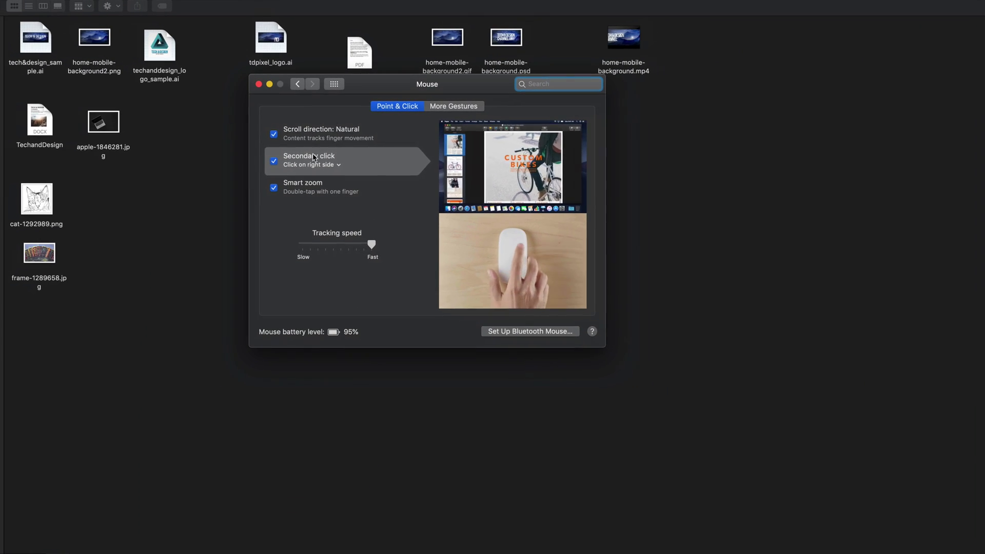
{"action": "left_click", "coordinate": [259, 86]}
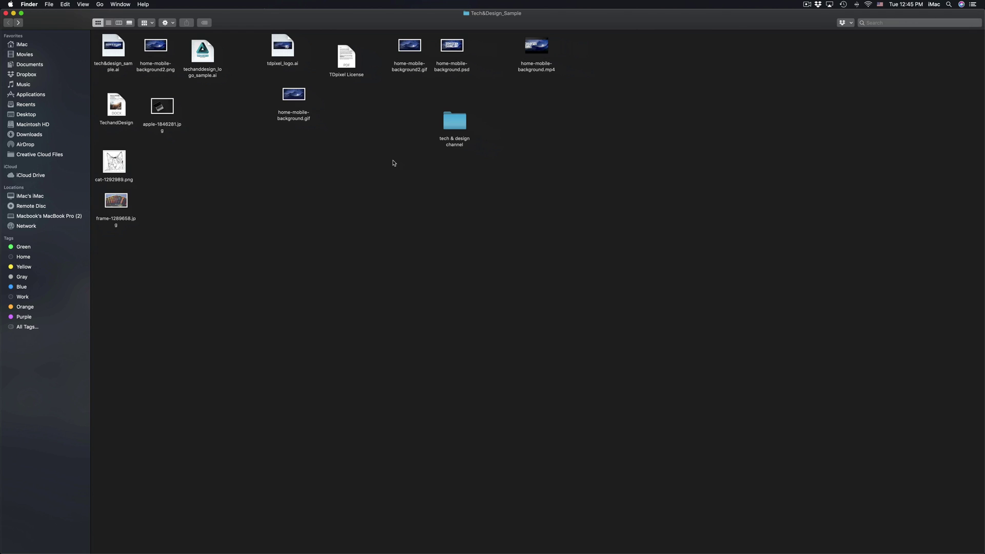
- Relaunch System Preferences from the Dock and nudge its window slightly right
{"action": "mouse_move", "coordinate": [456, 551]}
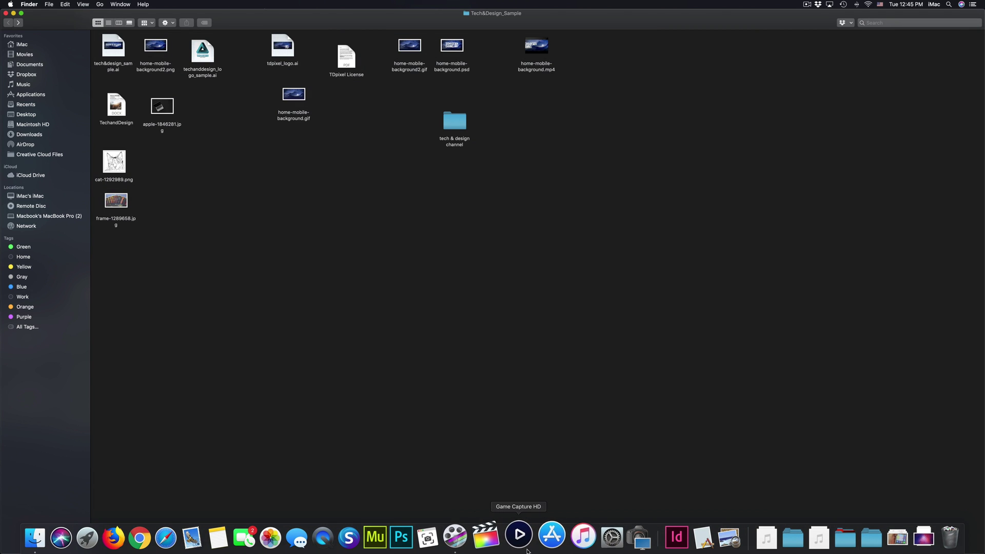
{"action": "left_click", "coordinate": [603, 536]}
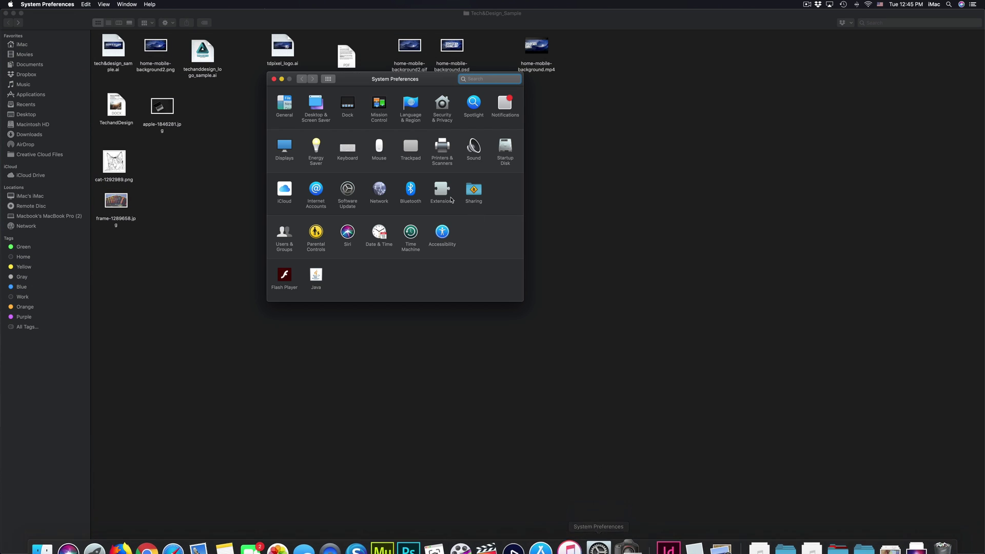
{"action": "left_click_drag", "start_coordinate": [353, 81], "coordinate": [410, 81]}
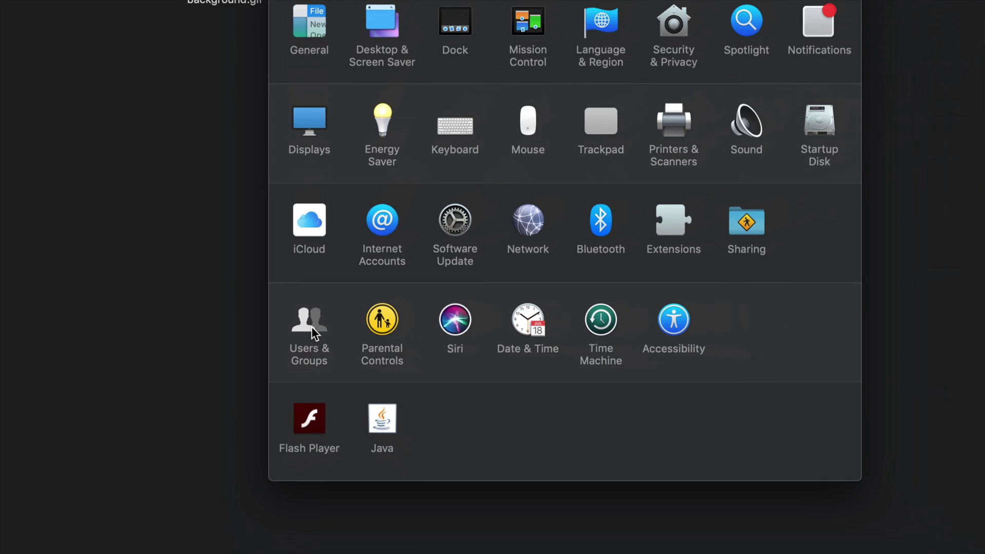
- Open Users & Groups to confirm the current account is an Admin, moving the window aside
{"action": "left_click", "coordinate": [311, 328]}
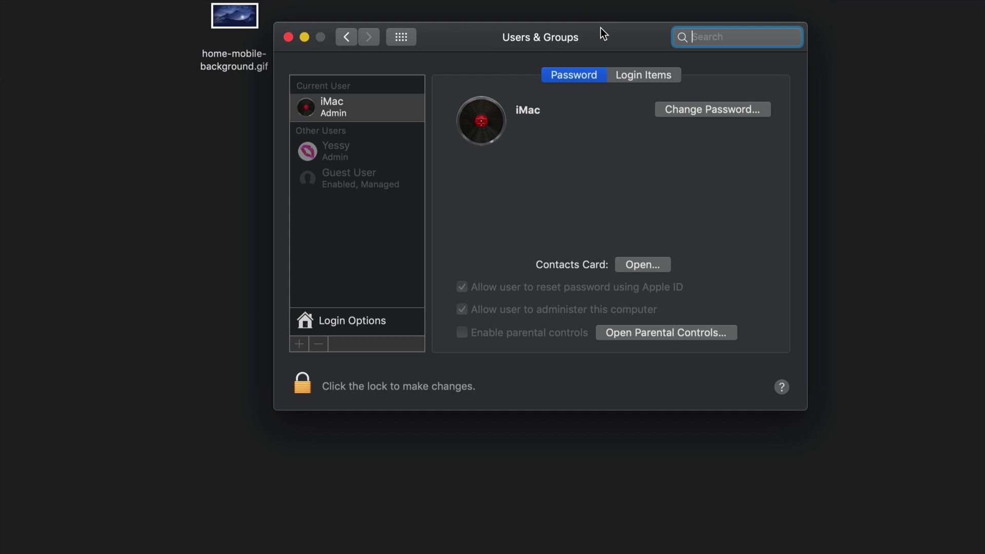
{"action": "left_click_drag", "start_coordinate": [600, 31], "coordinate": [531, 58]}
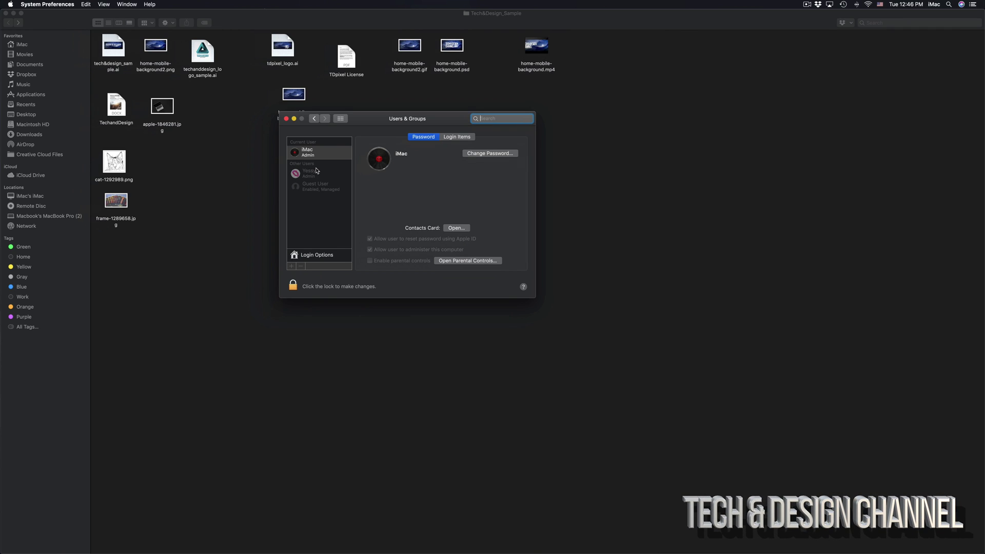
{"action": "left_click_drag", "start_coordinate": [358, 122], "coordinate": [396, 169]}
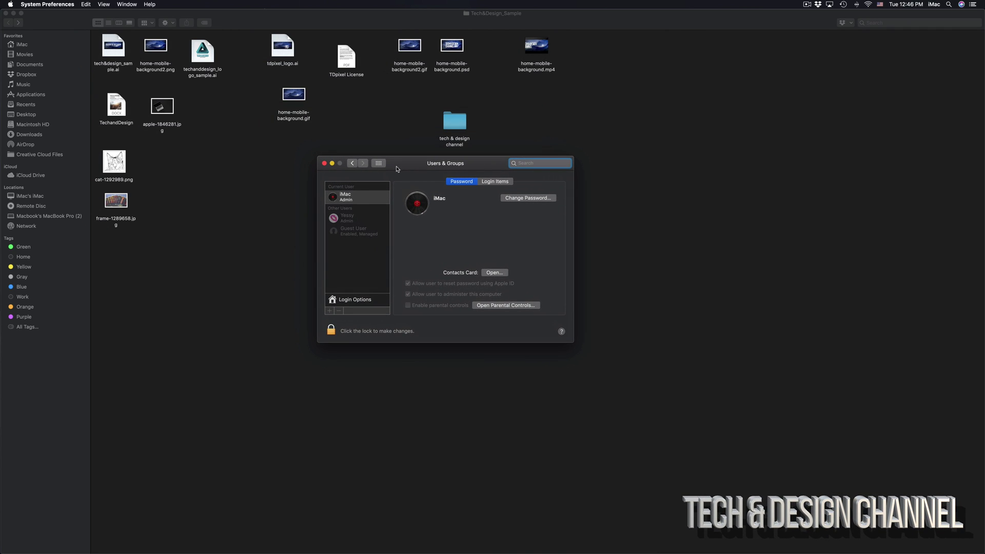
- Close the Users & Groups window to return to the Tech&Design_Sample folder
{"action": "left_click", "coordinate": [324, 163]}
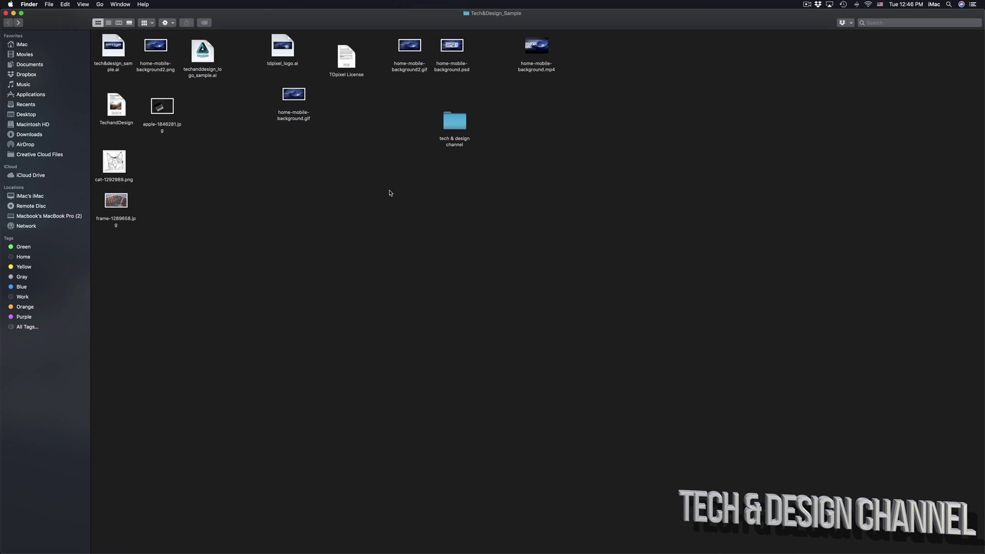